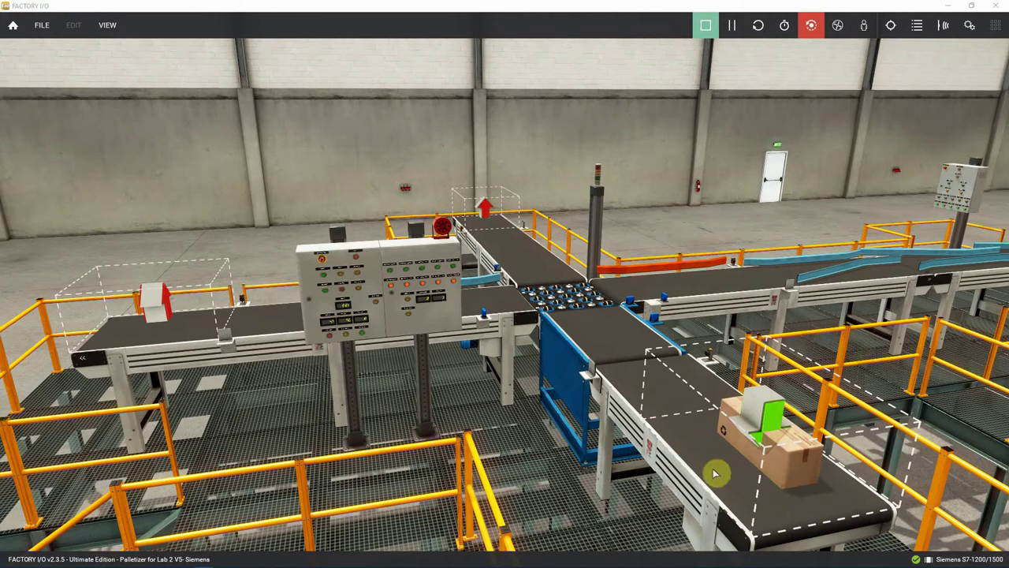
Step: Select Manual mode on the main panel and start the entry conveyor to bring the first box onto the scale
click(341, 279)
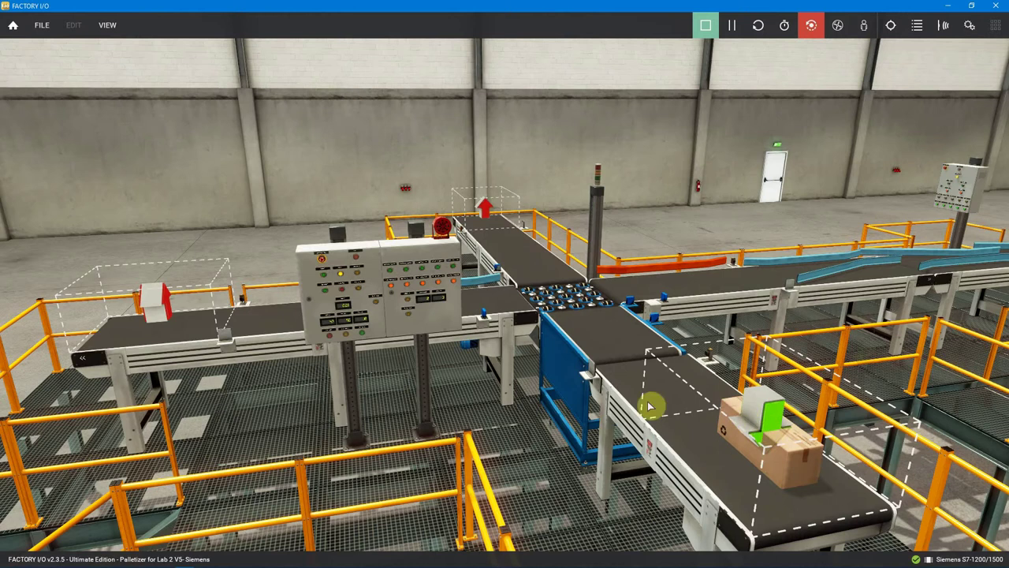
scroll(550, 367, up, 1)
scroll(550, 367, up, 2)
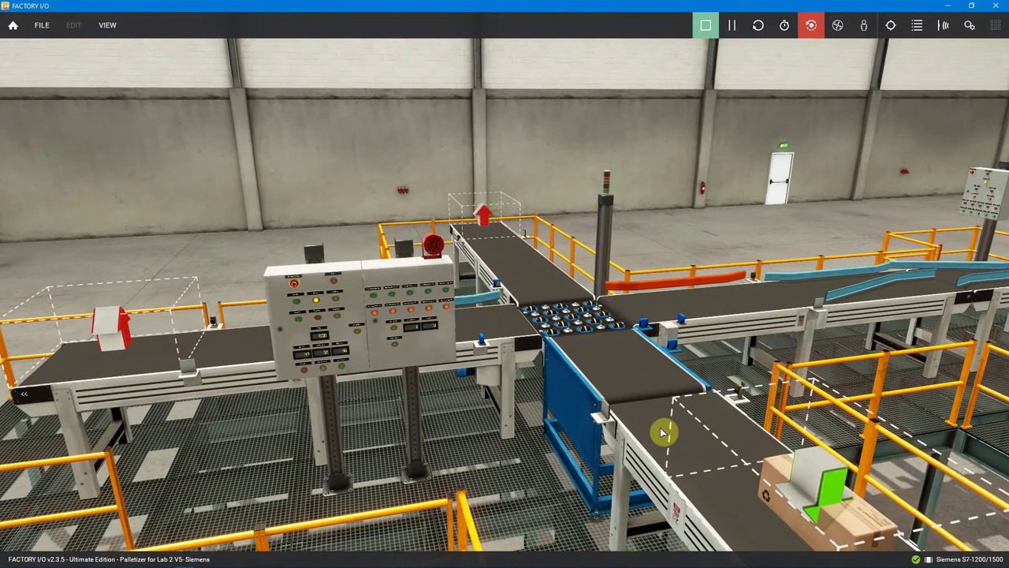
click(376, 302)
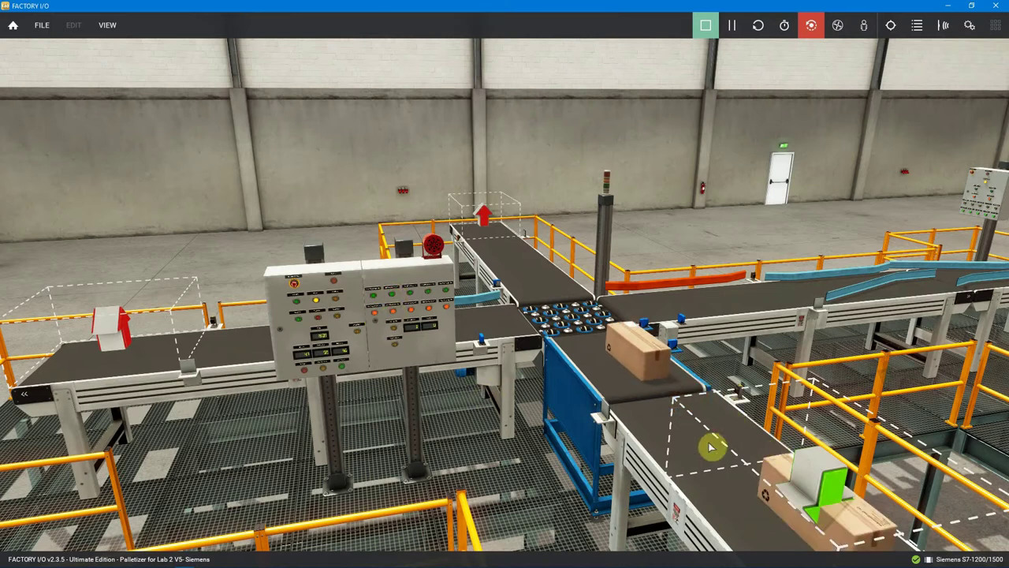
Step: Lift and turn the large box on the scale, set it back down, and start the front conveyor to send it forward
scroll(530, 457, up, 4)
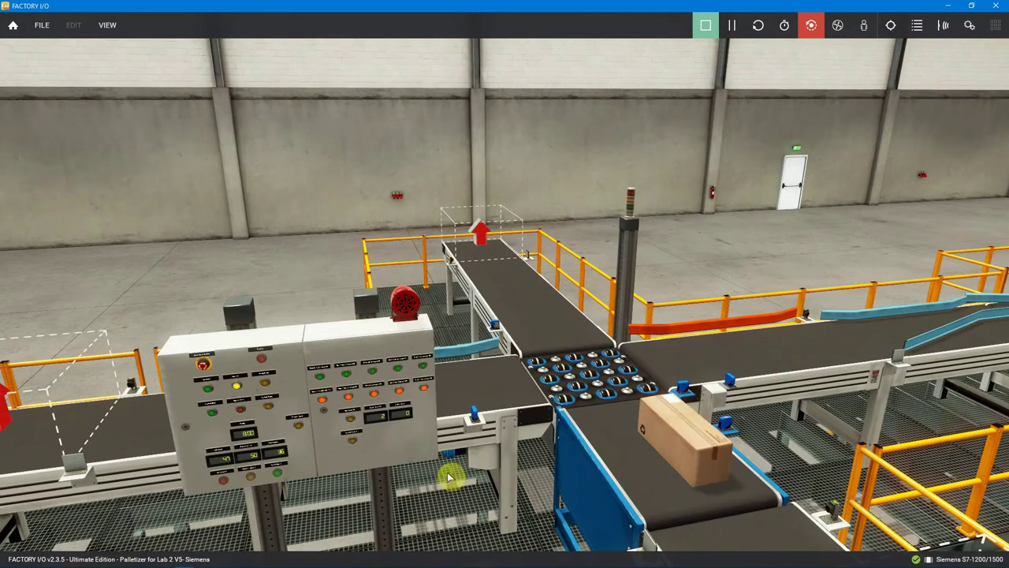
scroll(451, 480, up, 3)
scroll(455, 501, up, 5)
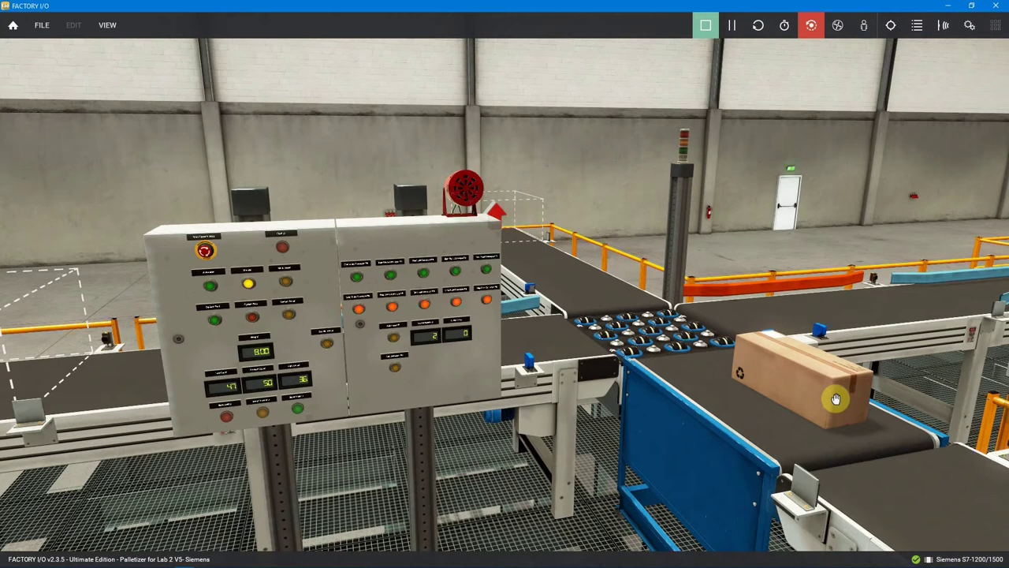
drag(836, 398, 791, 249)
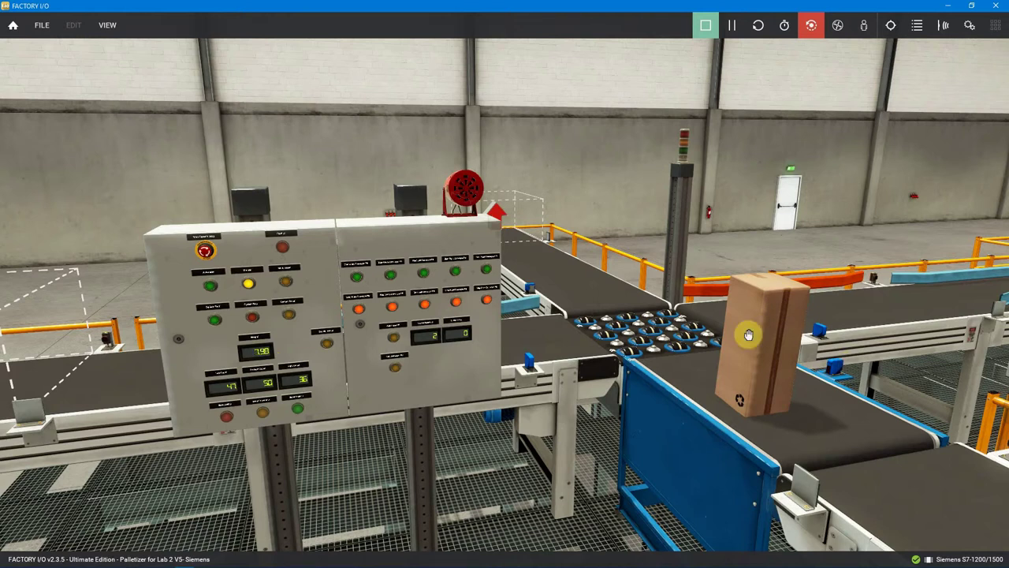
drag(748, 354, 724, 407)
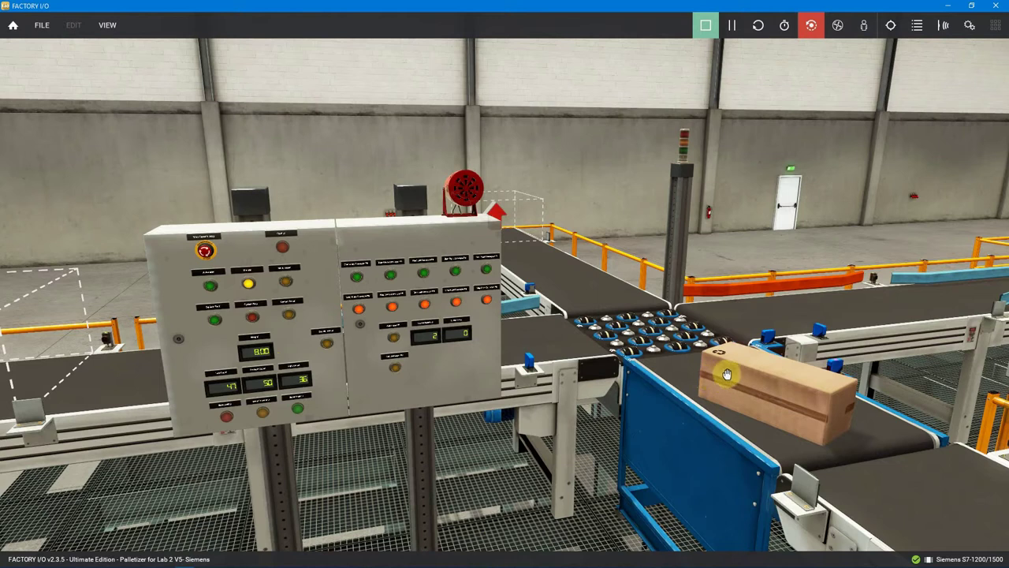
click(716, 372)
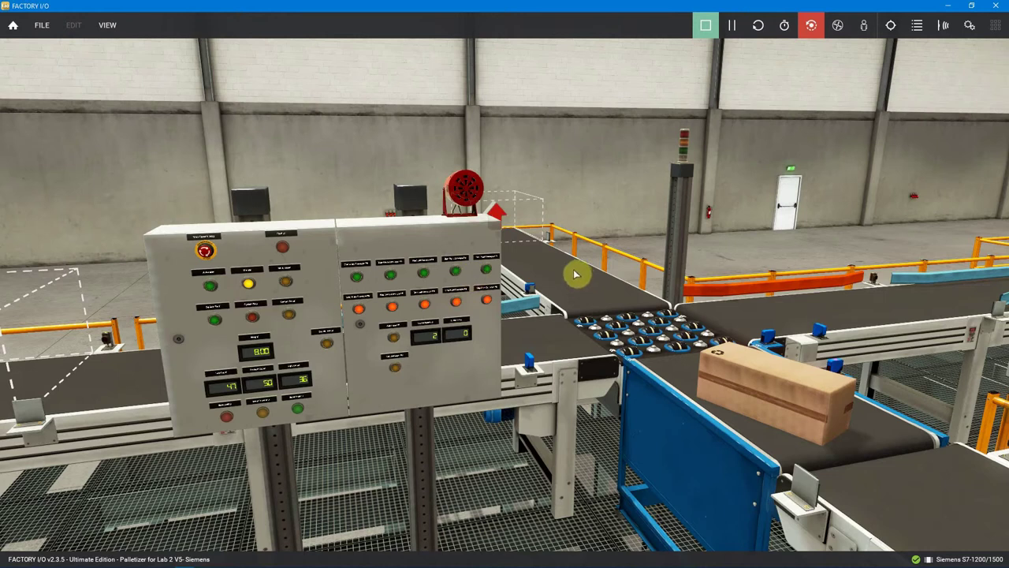
click(489, 273)
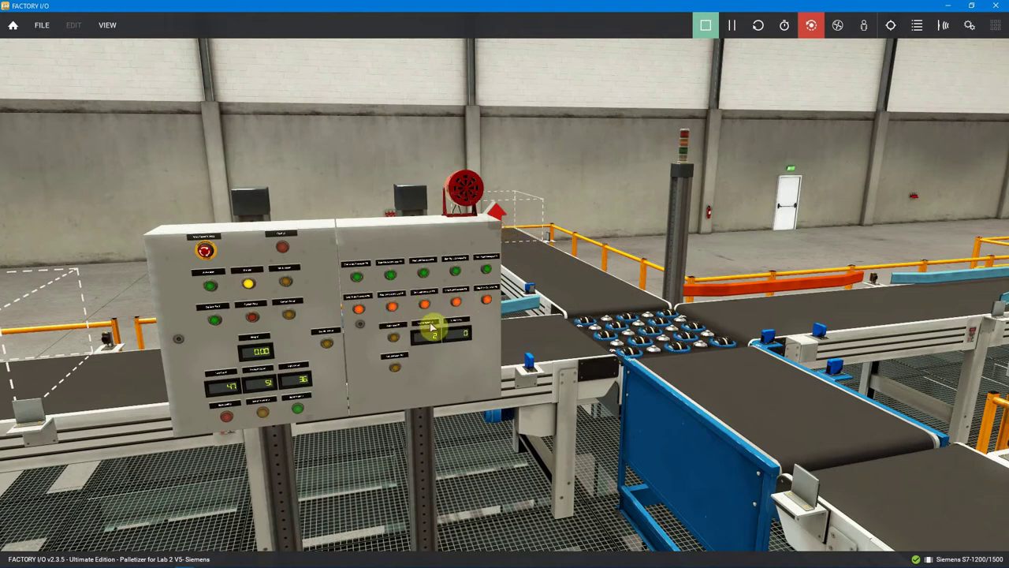
Step: Move the waiting box off the entry conveyor onto the floor and run the entry conveyor to load another box onto the scale
scroll(475, 333, down, 5)
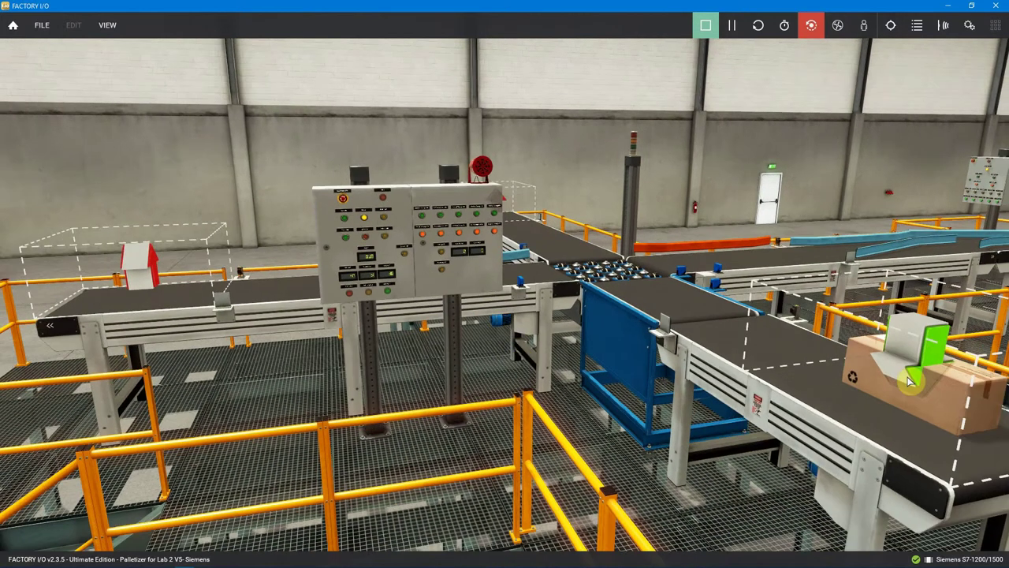
drag(903, 374, 745, 453)
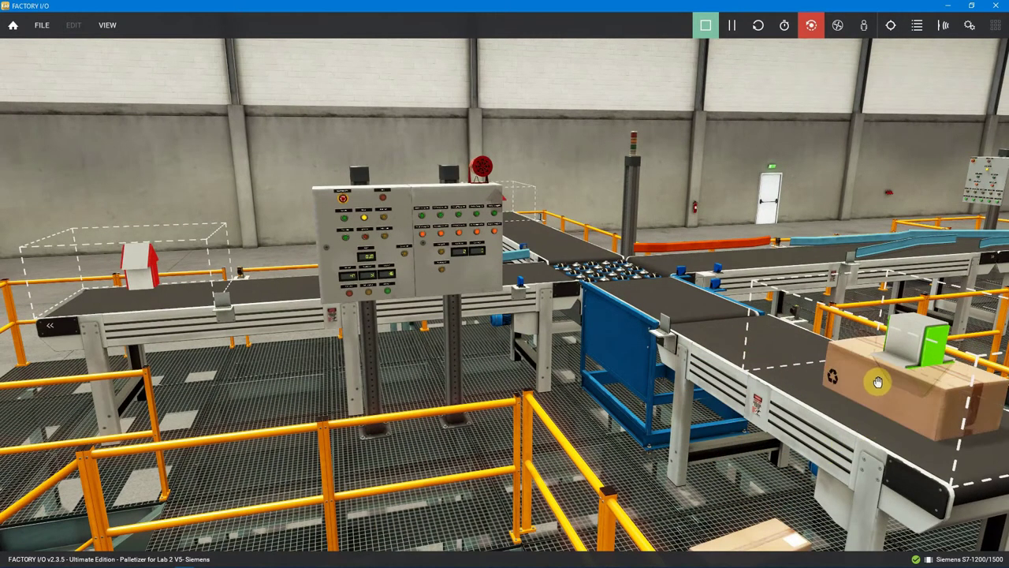
click(423, 218)
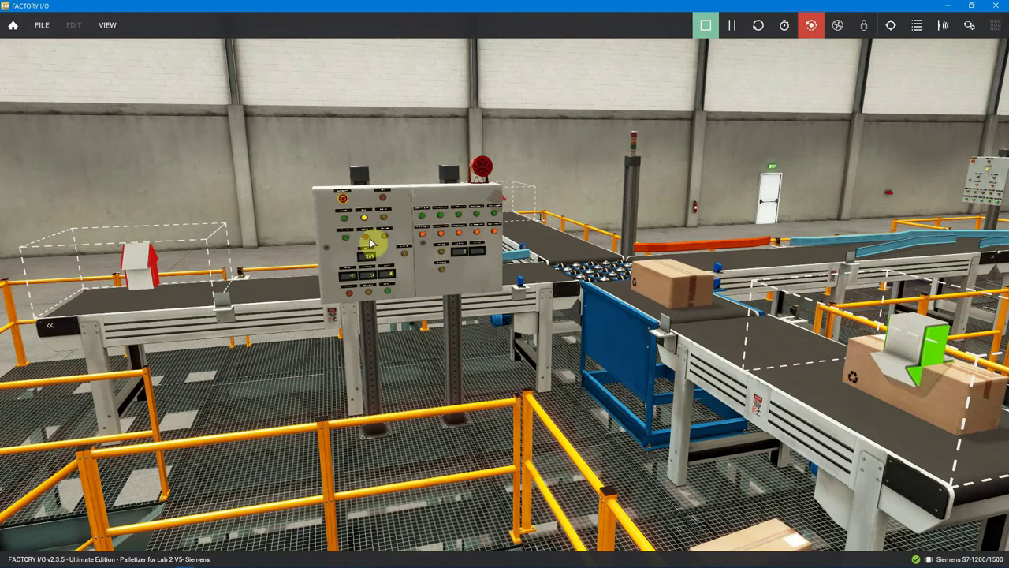
Step: Start the scale and left conveyors to send the weighed box down the left line
scroll(347, 290, up, 3)
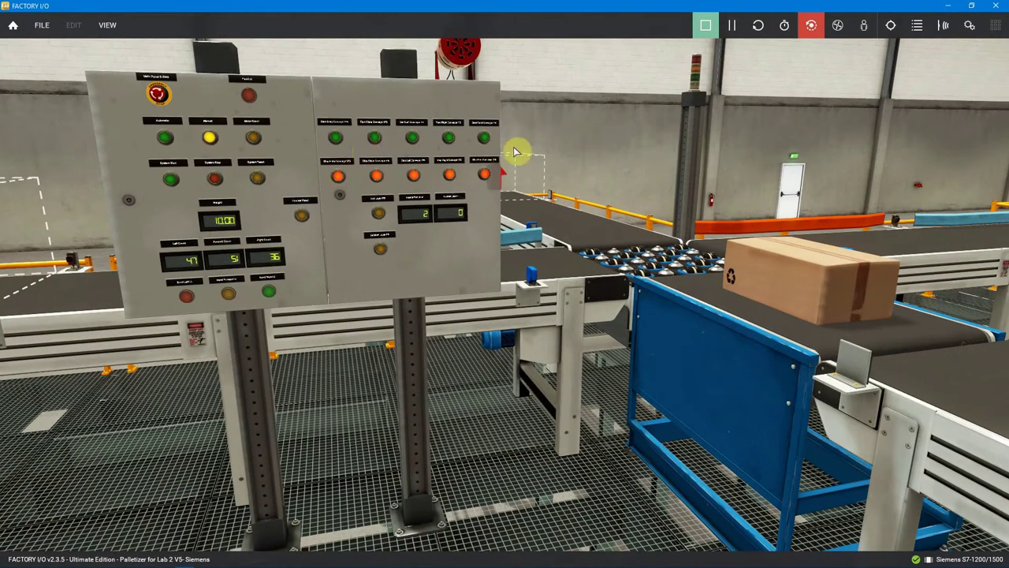
click(411, 141)
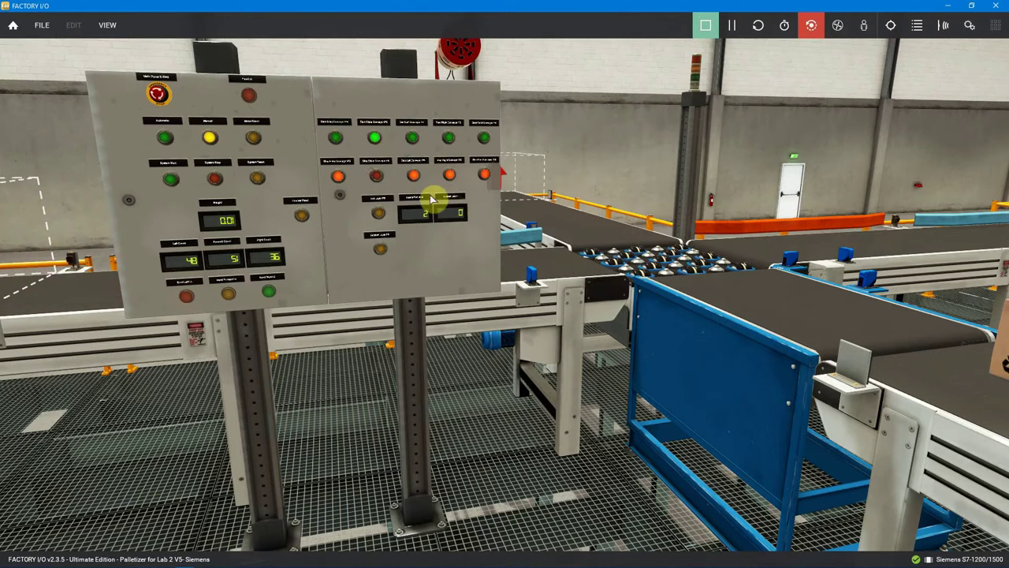
Step: Remove the large box from the entry conveyor and feed the small box toward the scale
scroll(378, 181, down, 5)
drag(798, 275, 676, 410)
scroll(883, 402, down, 3)
scroll(441, 177, up, 4)
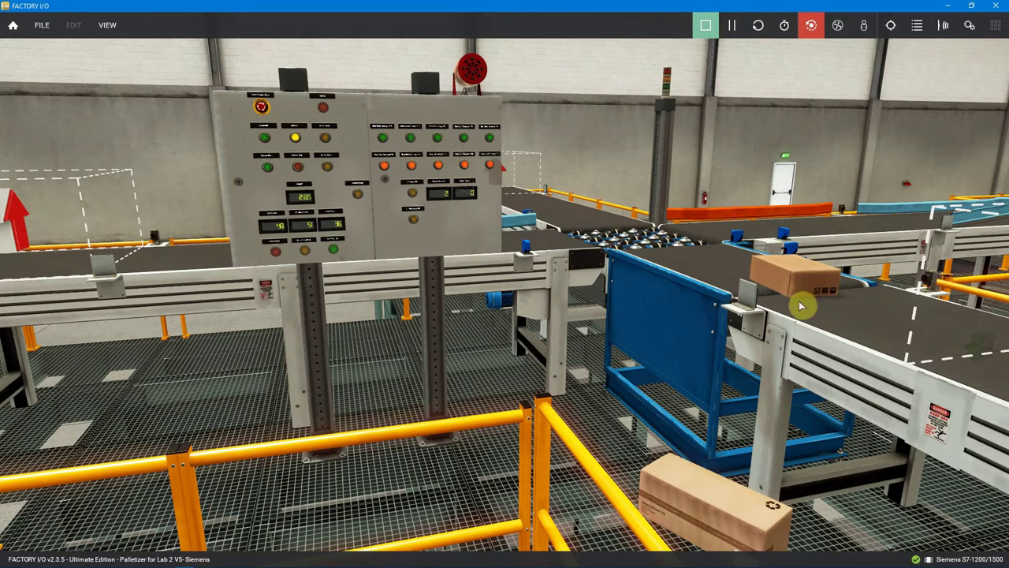
Step: Reposition the small box so that it rests fully on the scale conveyor, and check the weight display
scroll(800, 305, up, 2)
scroll(786, 325, up, 2)
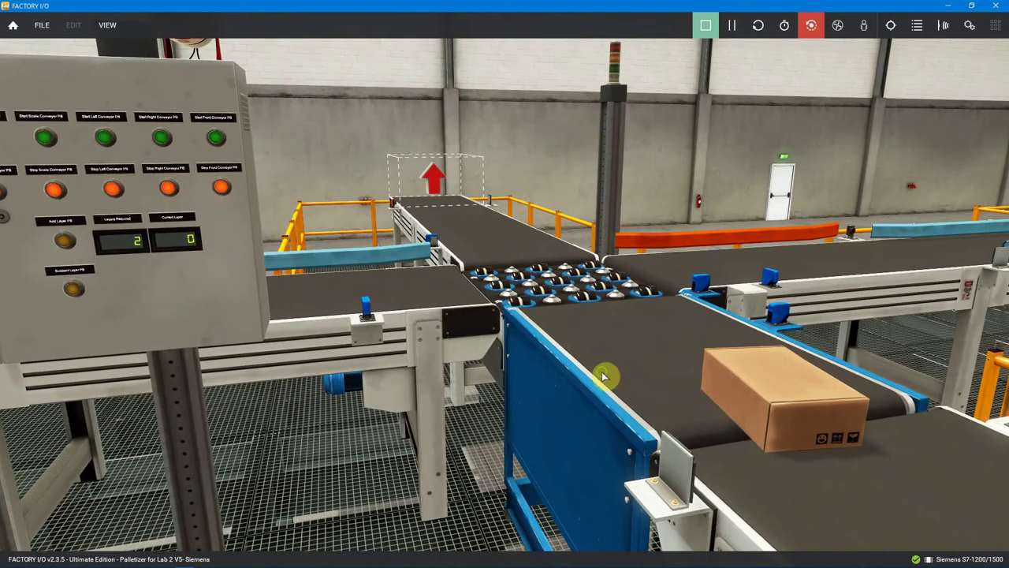
key(a)
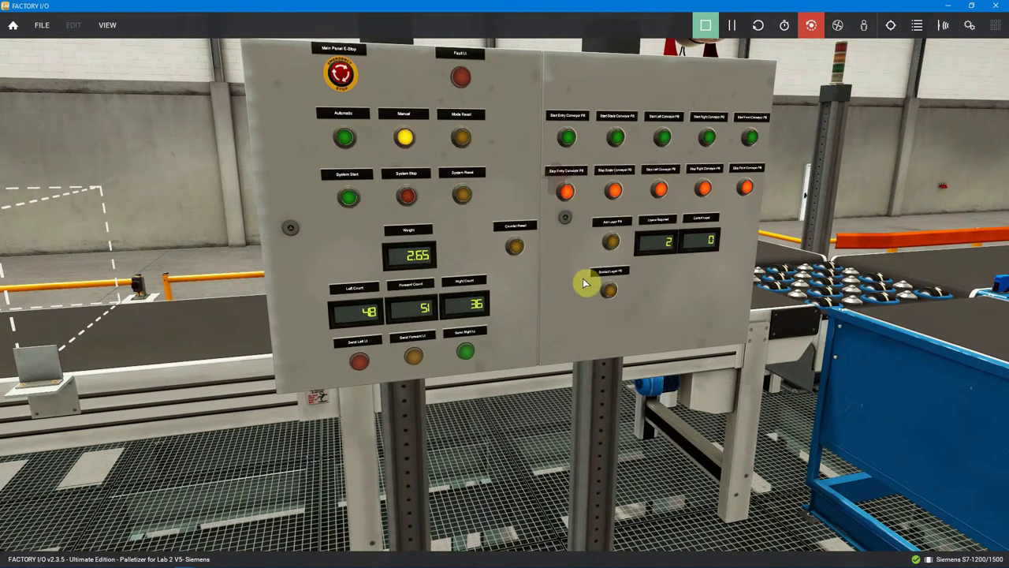
key(d)
key(d)
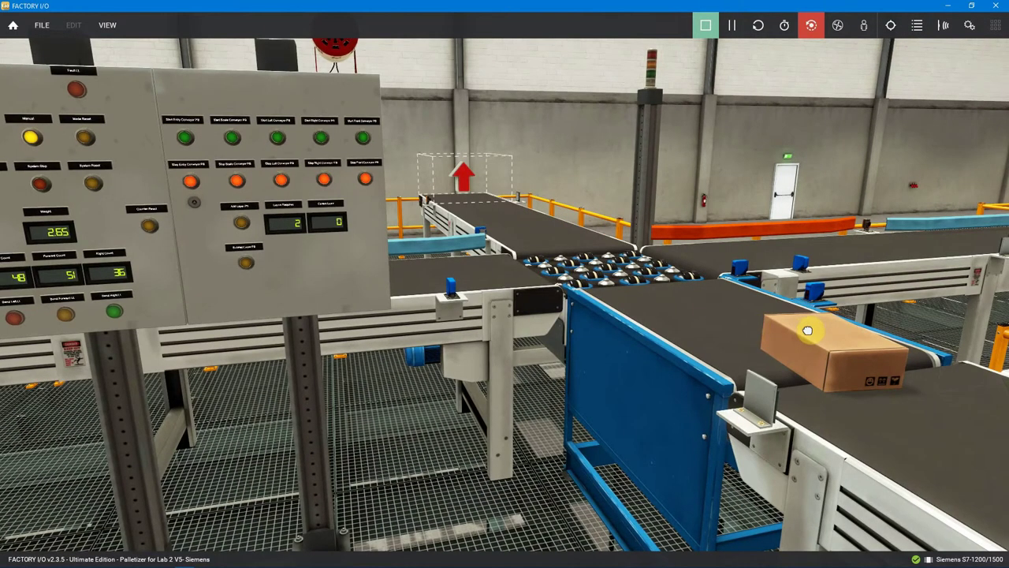
key(w)
drag(808, 331, 873, 432)
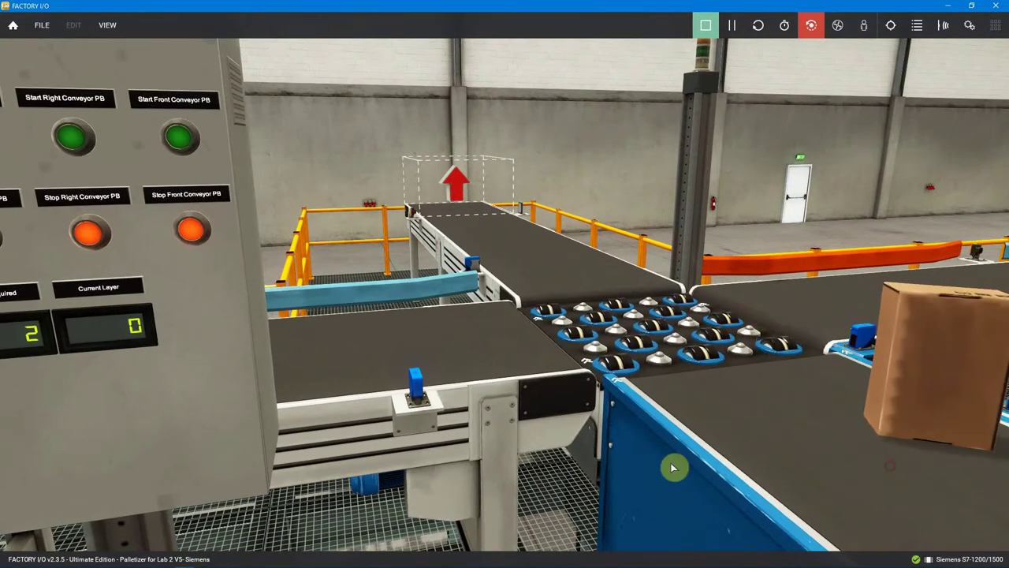
key(s)
key(a)
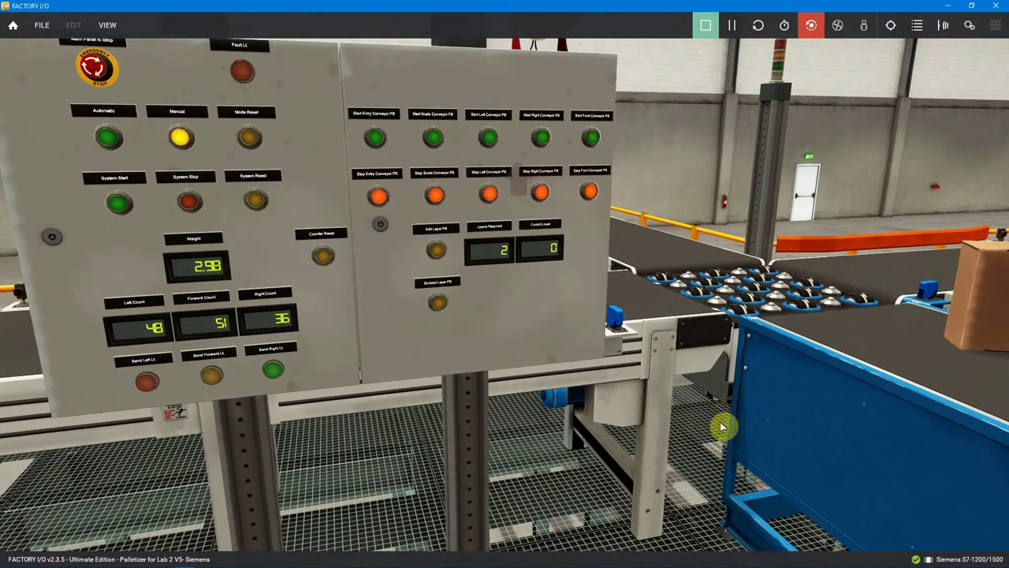
scroll(812, 387, down, 3)
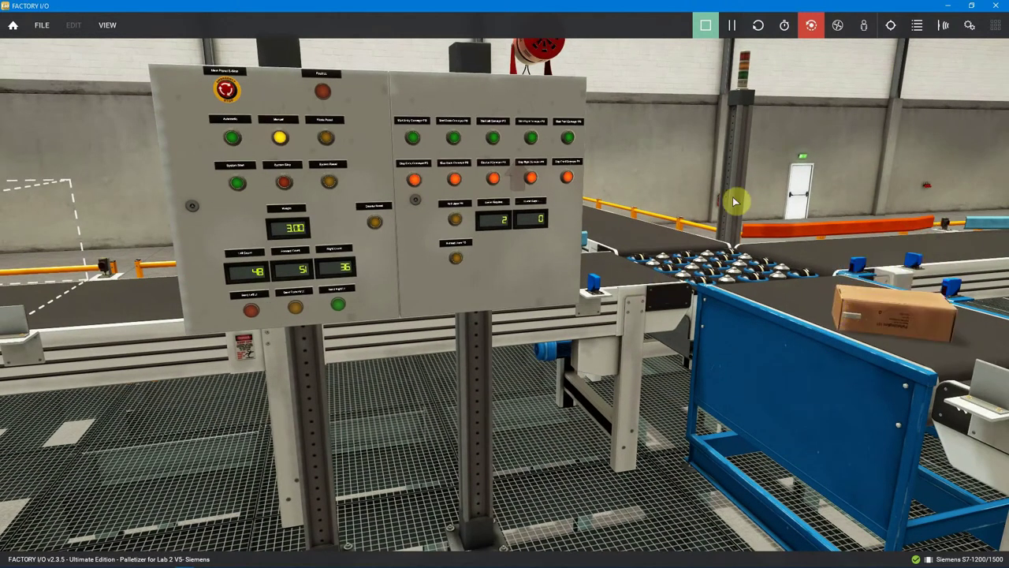
Step: Run the scale and right conveyors to send the small box down the right line, and stop both conveyors
click(455, 142)
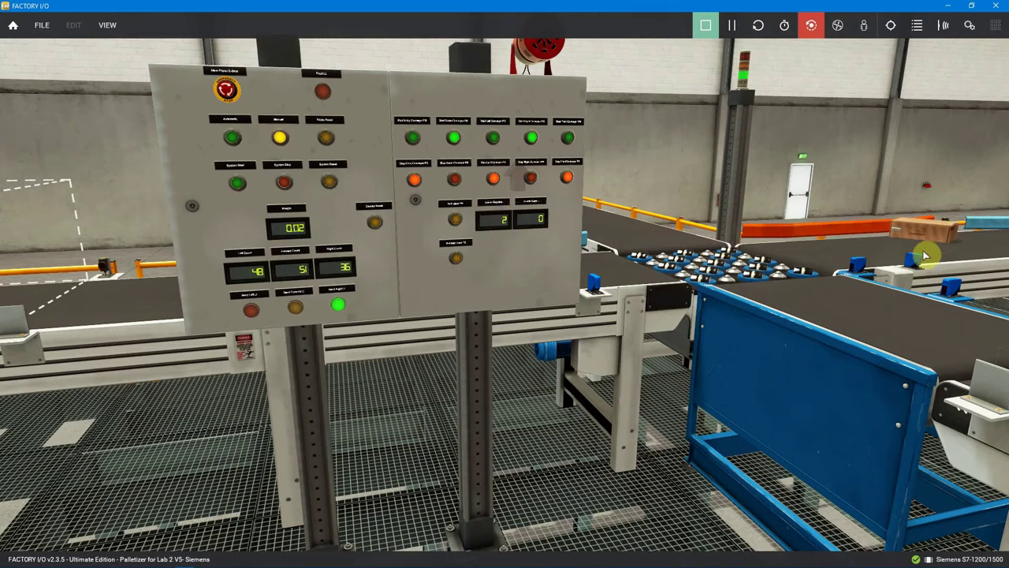
key(s)
key(d)
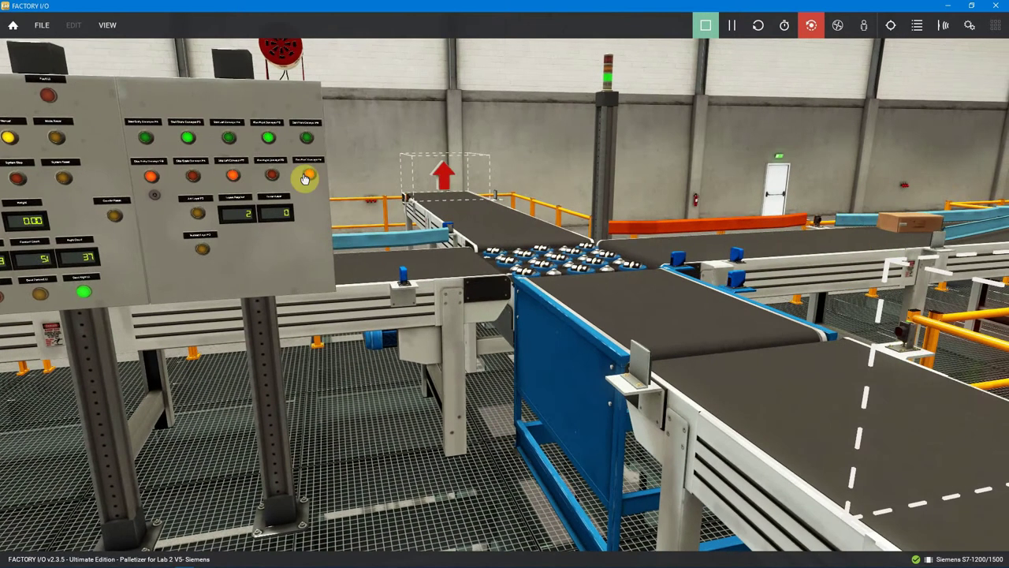
click(204, 177)
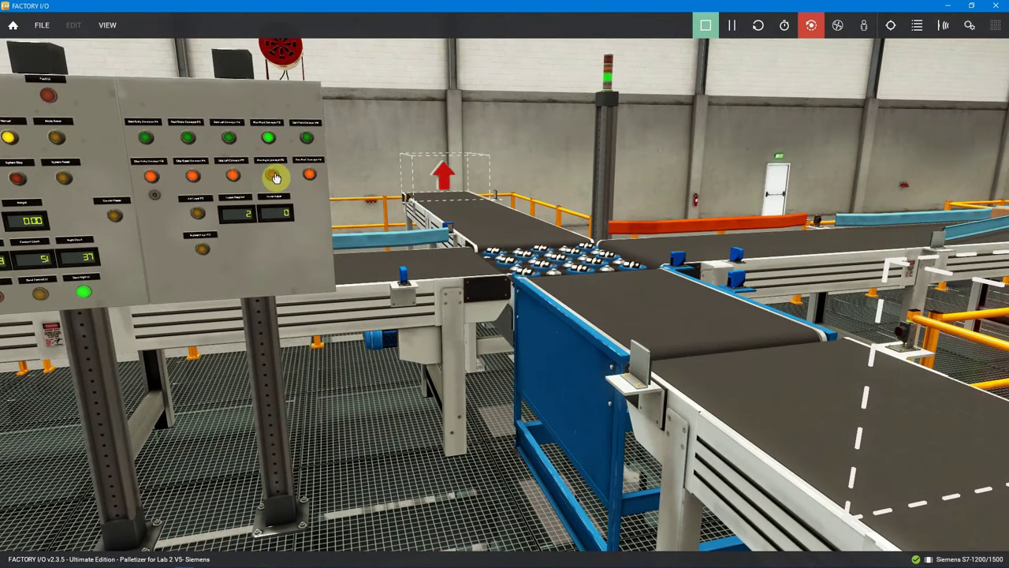
right_drag(828, 286, 741, 365)
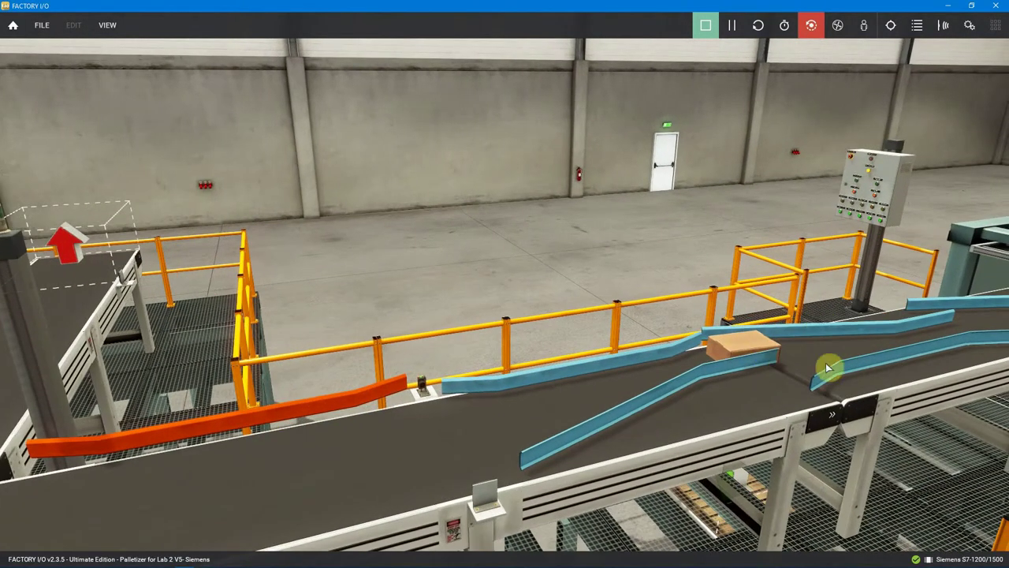